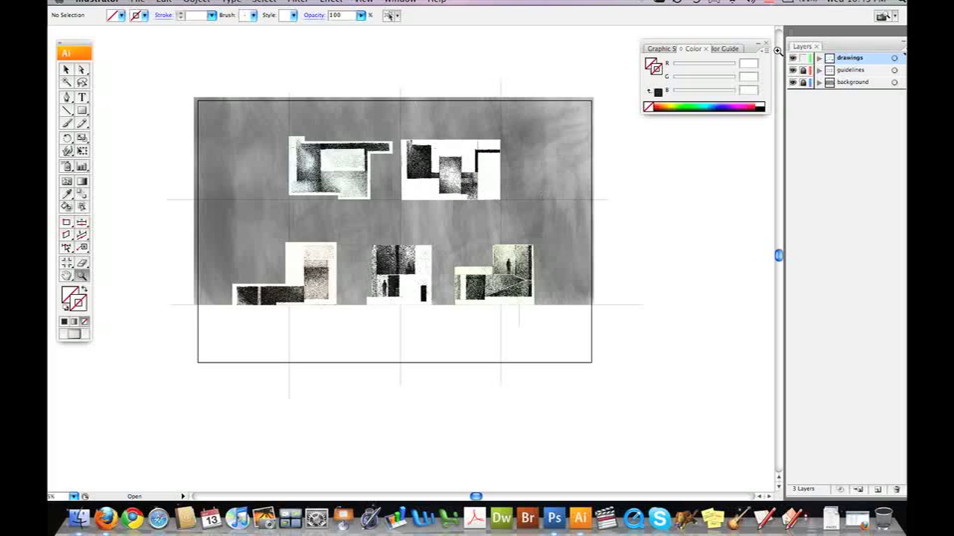
# Close the Graphic Styles/Color/Color Guide panel group, leaving the Layers panel
pyautogui.click(766, 46)
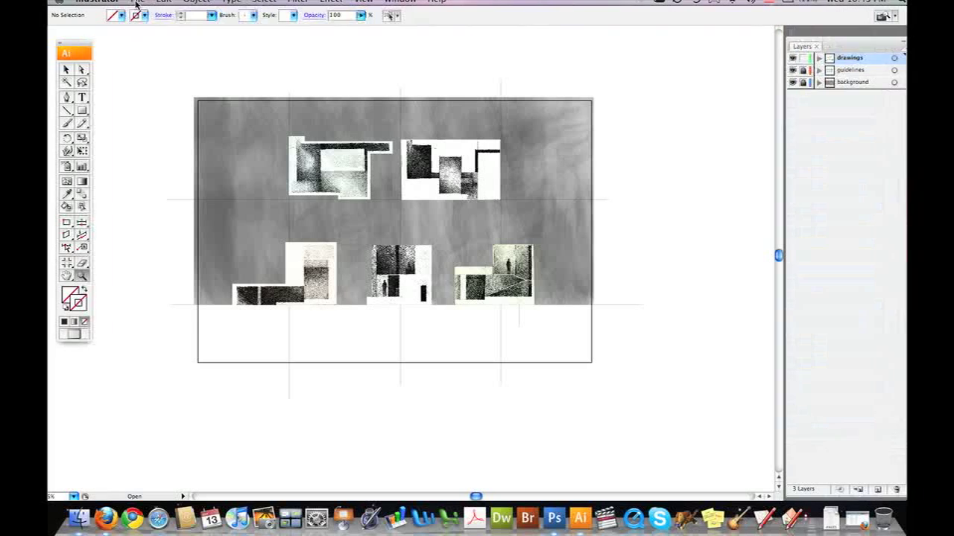
pyautogui.click(137, 3)
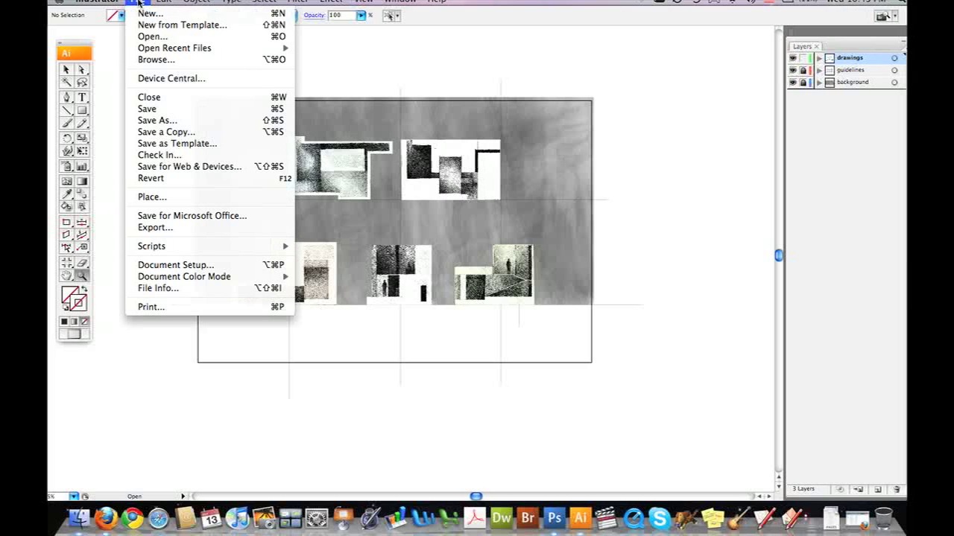
pyautogui.click(143, 11)
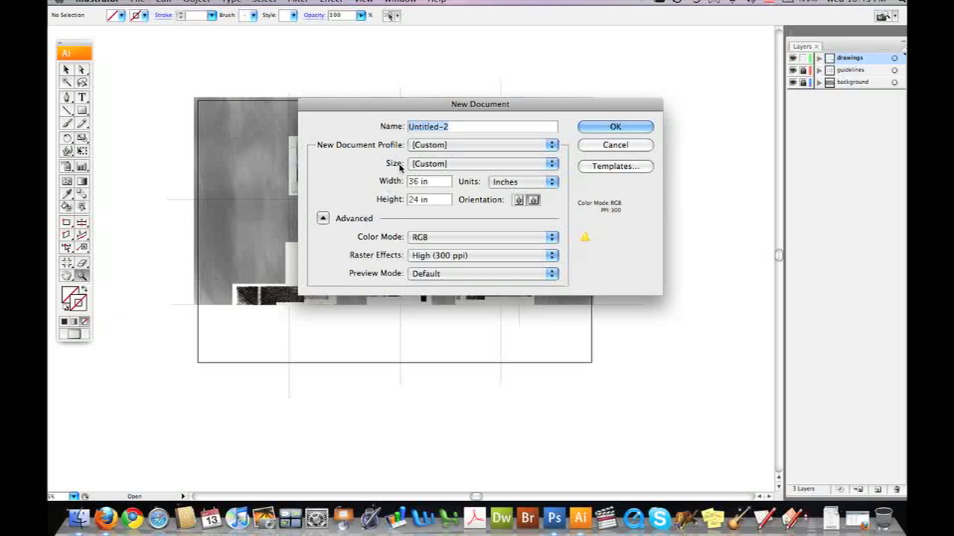
pyautogui.moveTo(382, 102); pyautogui.dragTo(305, 86)
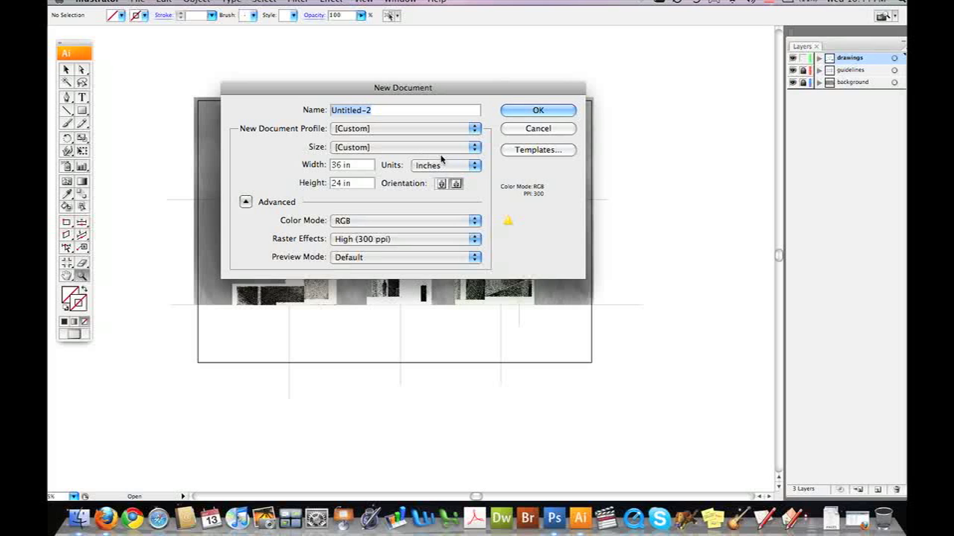
pyautogui.click(538, 111)
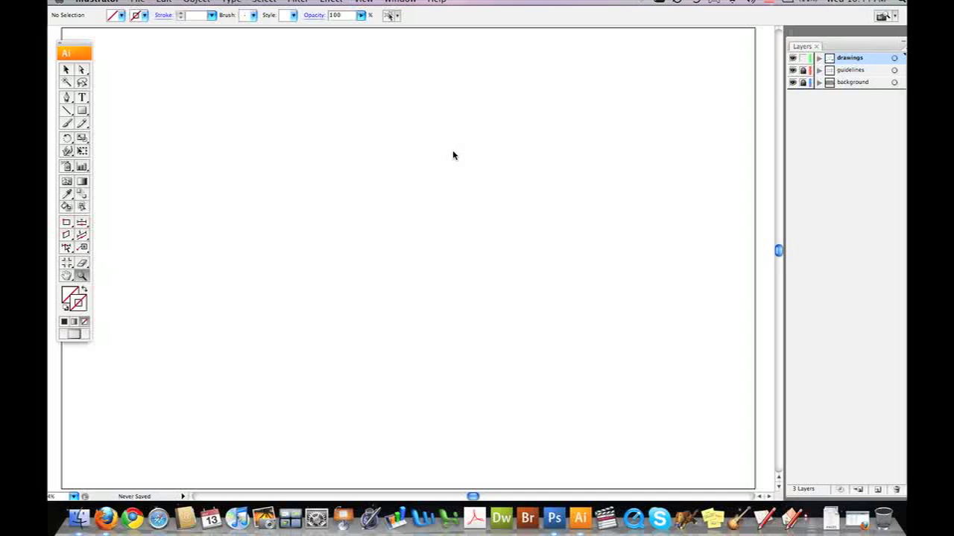
pyautogui.click(66, 277)
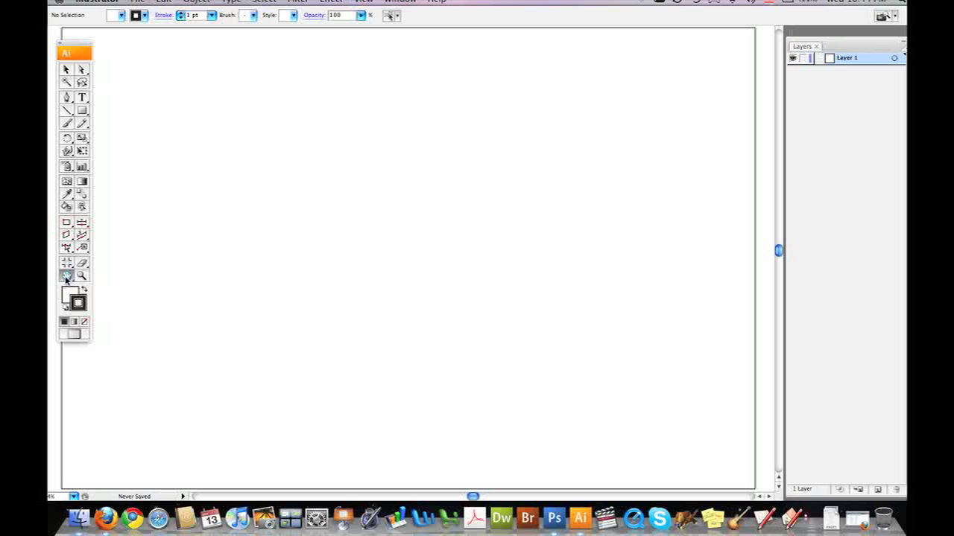
pyautogui.click(146, 3)
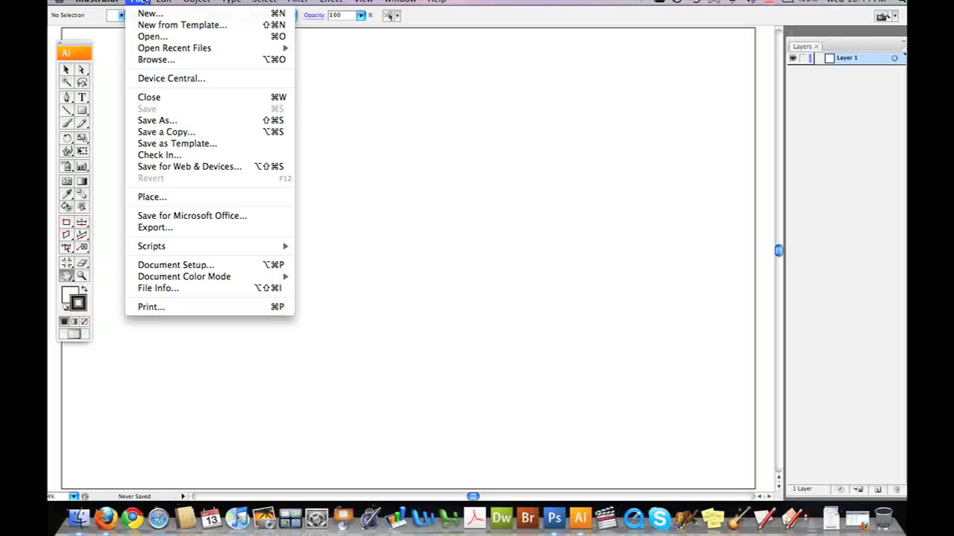
pyautogui.click(146, 98)
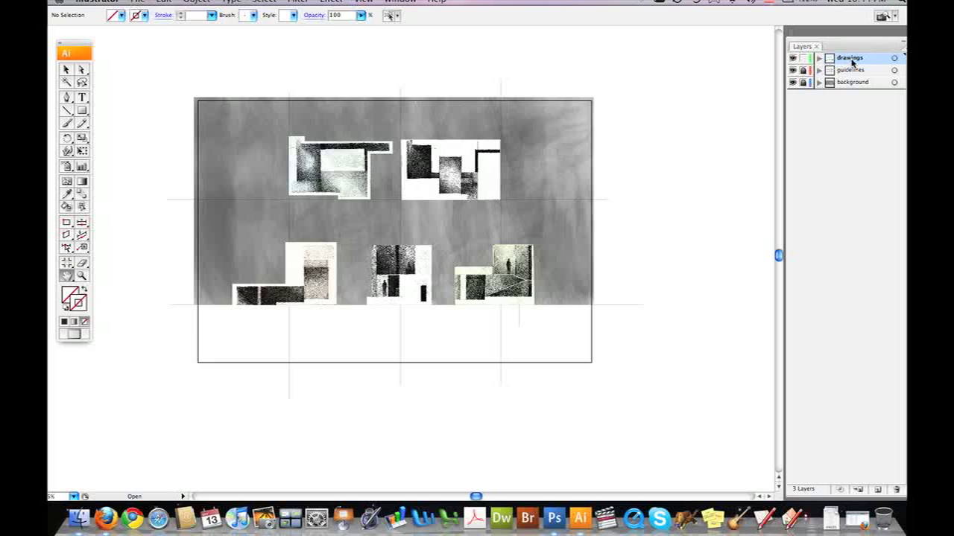
# Test the layer locks, unlock all three layers, then hide background, guidelines and drawings
pyautogui.click(803, 58)
pyautogui.moveTo(803, 58); pyautogui.dragTo(803, 83)
pyautogui.click(792, 82)
pyautogui.click(792, 70)
pyautogui.click(792, 58)
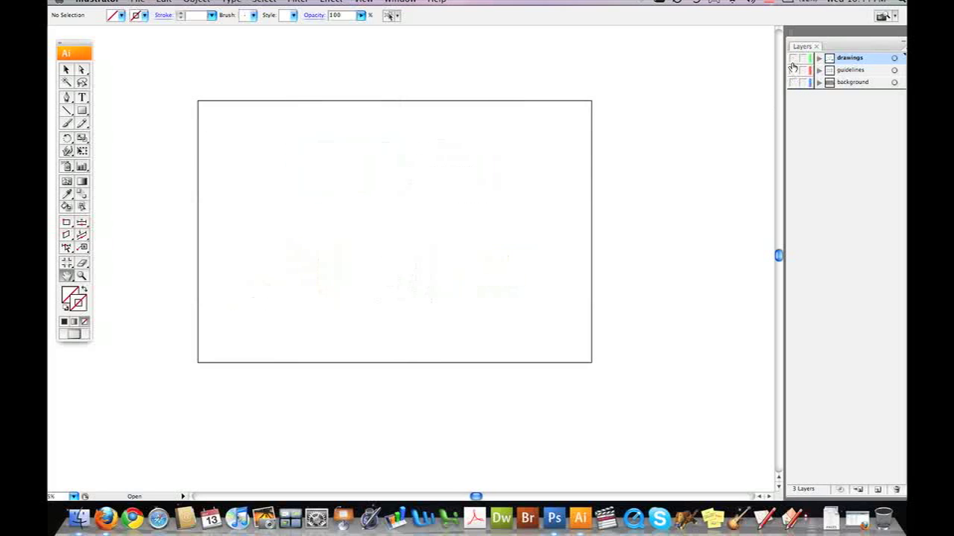
# Make all three layers visible again and lock the guidelines and drawings layers
pyautogui.click(792, 58)
pyautogui.click(792, 70)
pyautogui.click(792, 82)
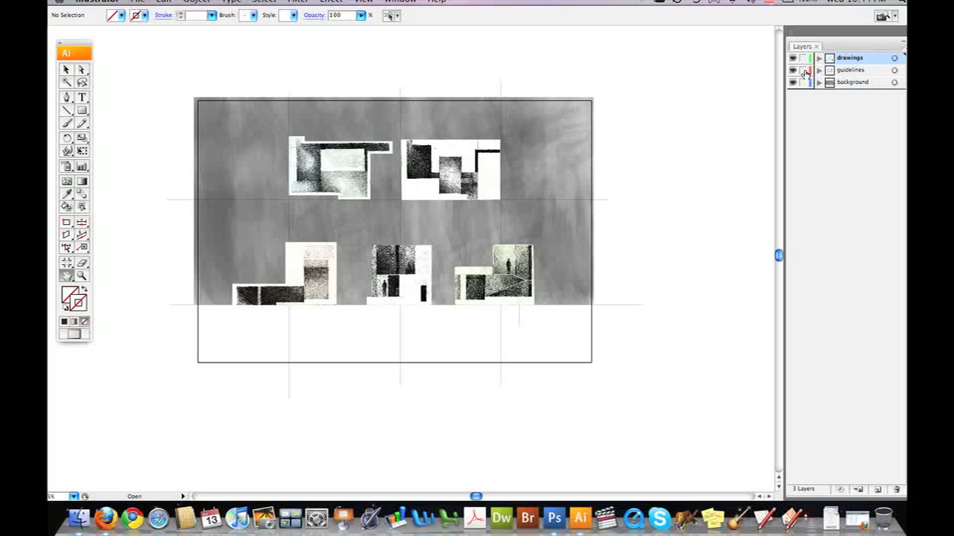
pyautogui.click(803, 70)
pyautogui.click(803, 58)
# Hide drawings and guidelines, then move the gray texture image to the artboard's top edge
pyautogui.click(792, 70)
pyautogui.click(792, 58)
pyautogui.press('v')
pyautogui.moveTo(348, 202); pyautogui.dragTo(318, 163)
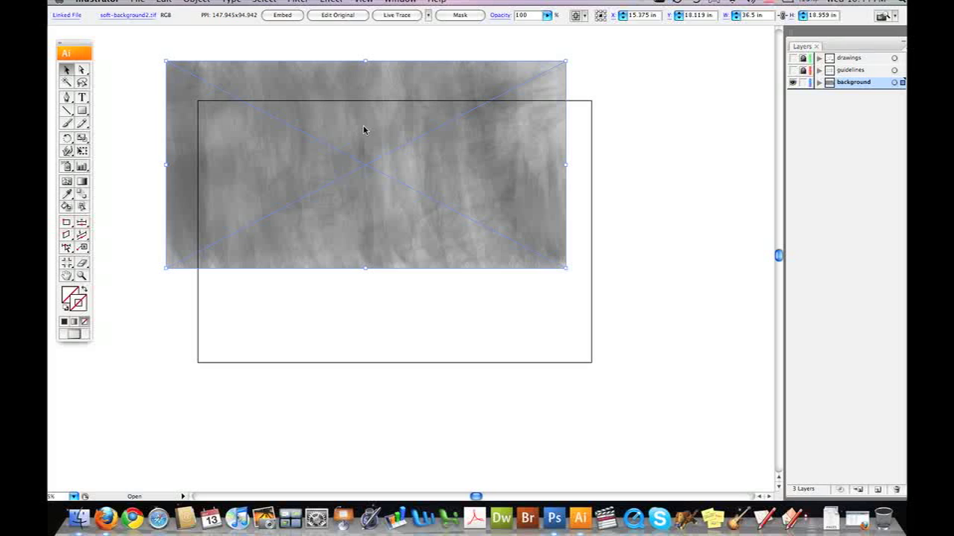
pyautogui.moveTo(364, 130); pyautogui.dragTo(391, 158)
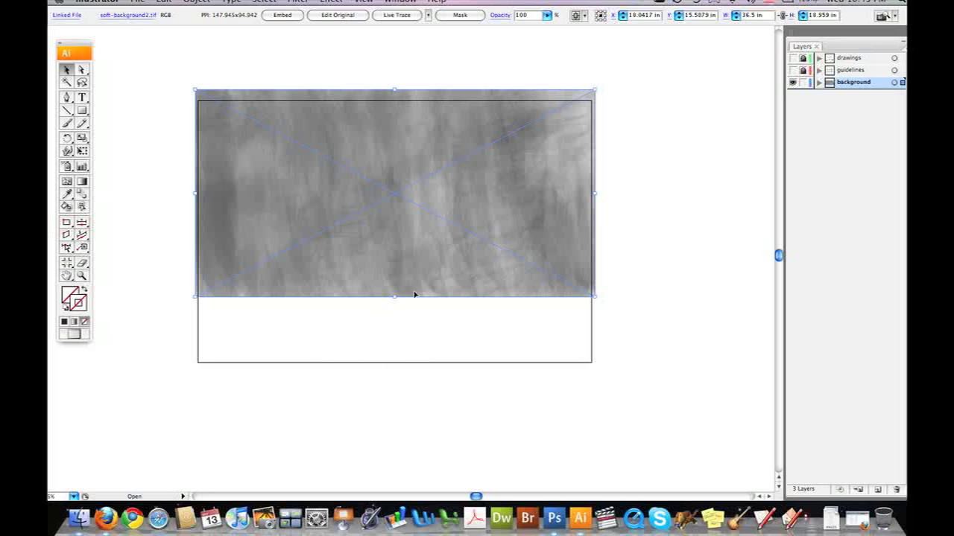
pyautogui.click(681, 180)
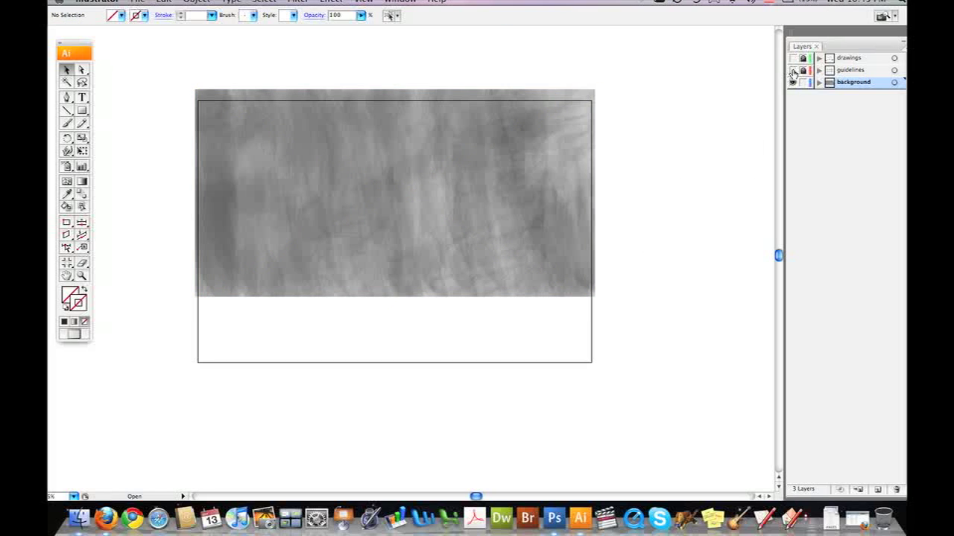
# Show the guides, snap the texture's bottom edge to the lower guide, relock guidelines, show drawings
pyautogui.click(848, 70)
pyautogui.click(792, 70)
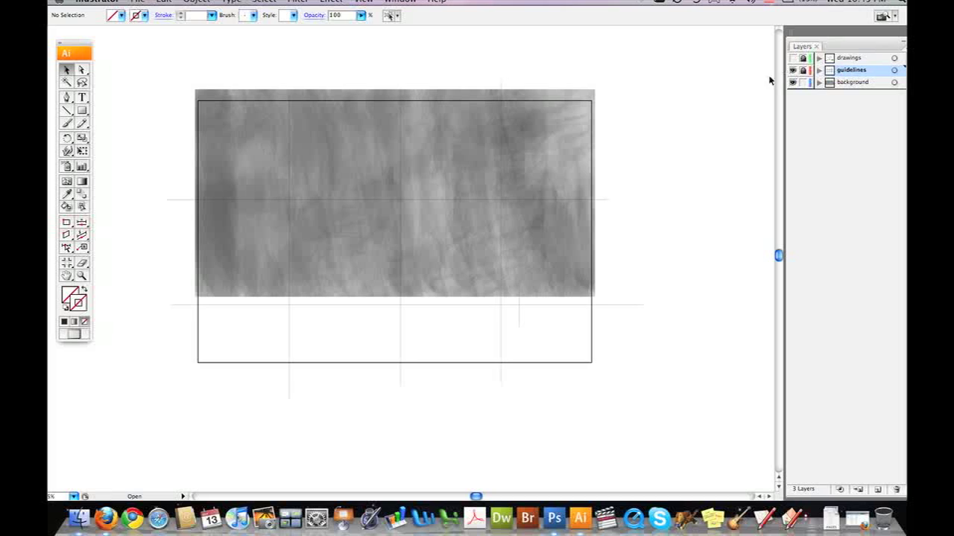
pyautogui.click(256, 245)
pyautogui.moveTo(256, 244); pyautogui.dragTo(249, 245)
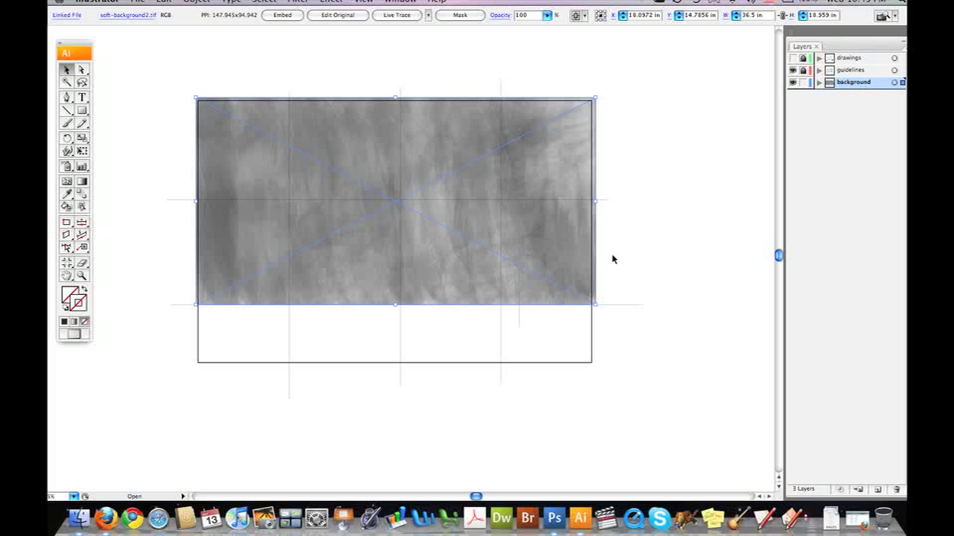
pyautogui.click(646, 267)
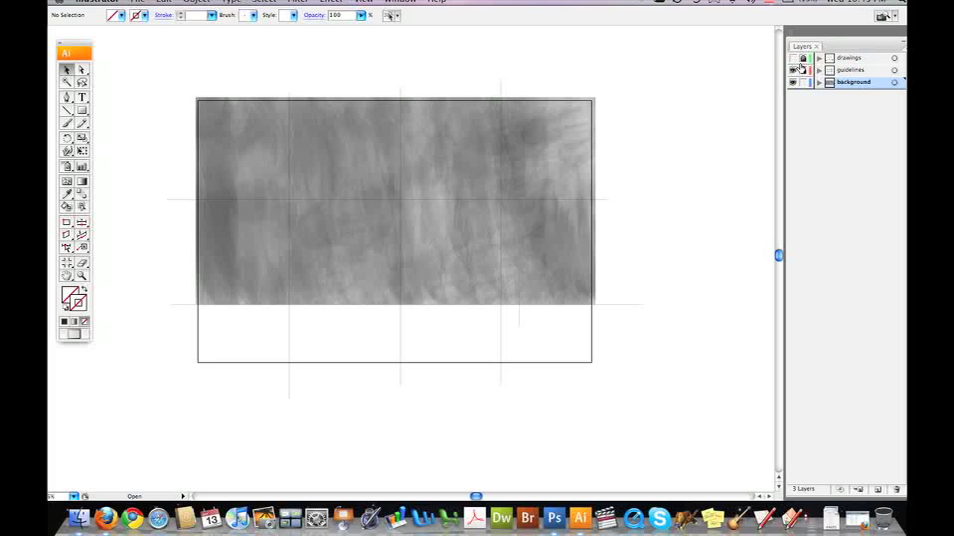
pyautogui.click(802, 70)
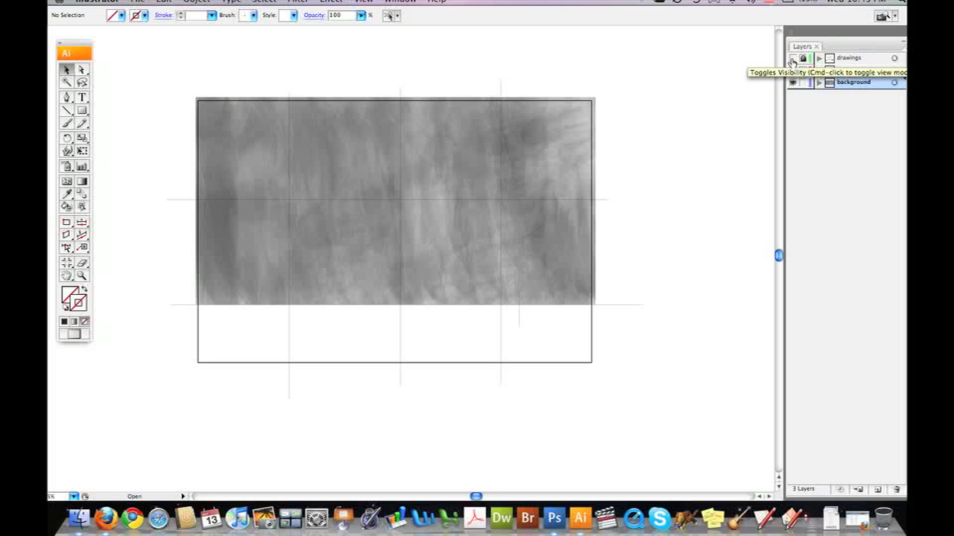
pyautogui.click(792, 59)
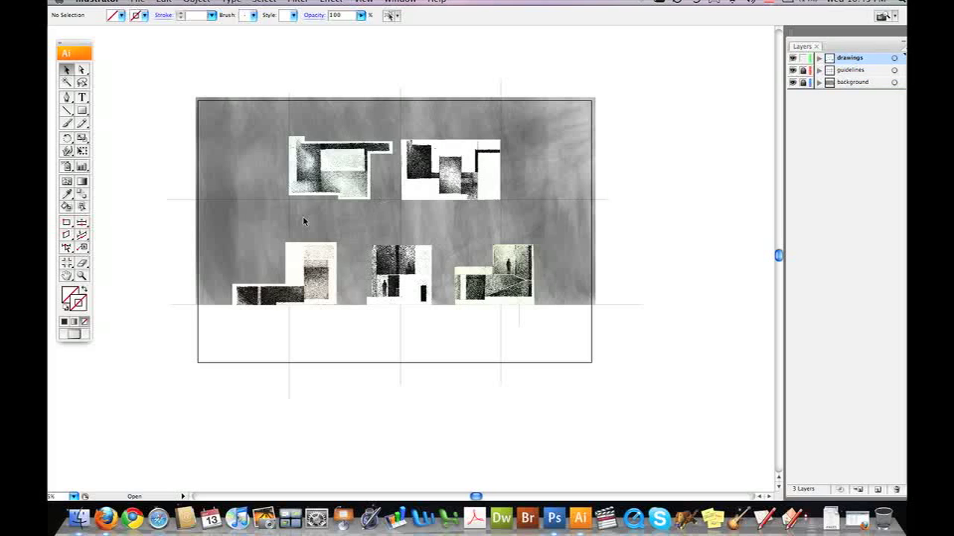
pyautogui.click(339, 197)
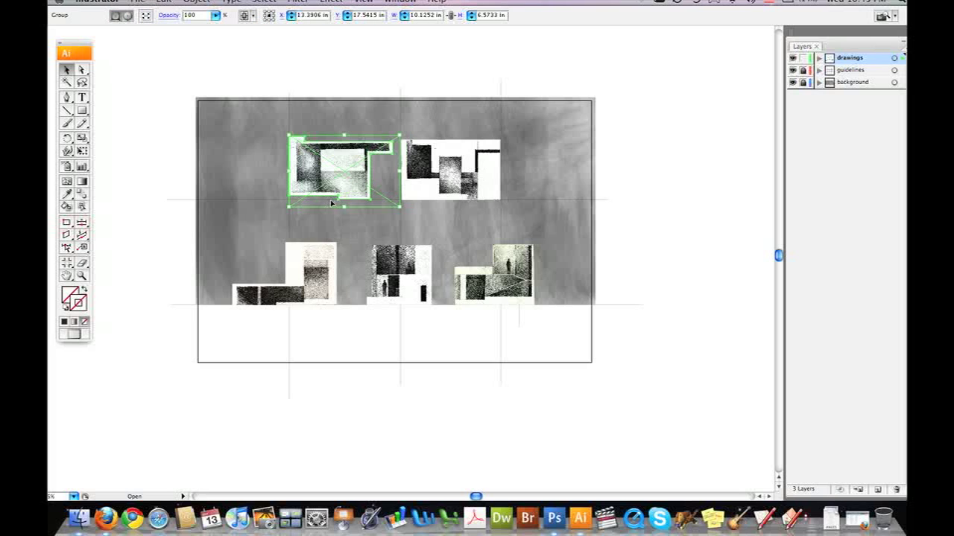
pyautogui.click(441, 186)
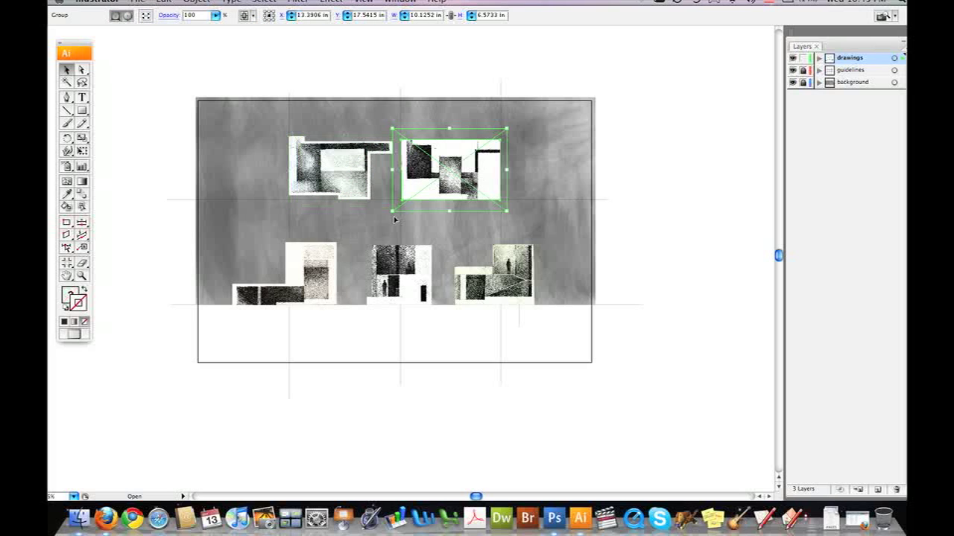
pyautogui.click(320, 290)
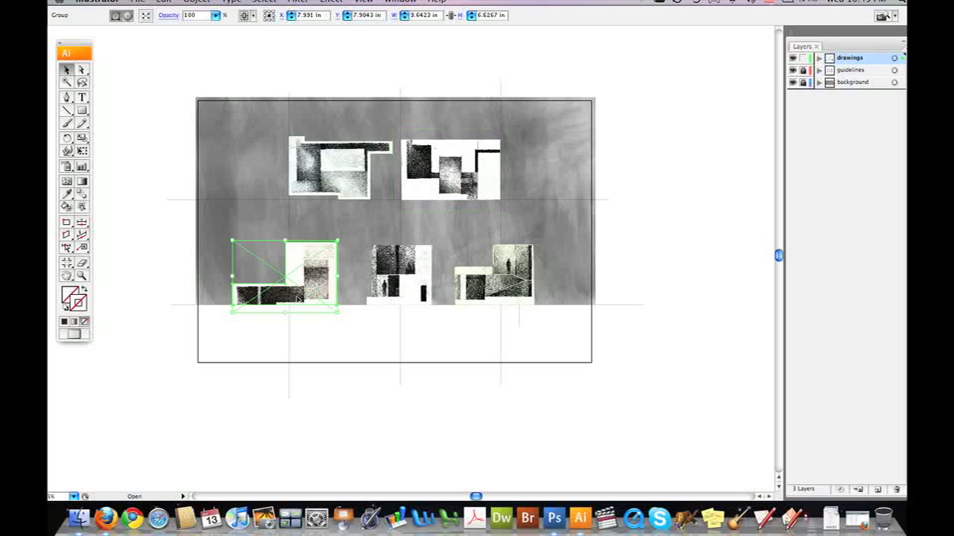
pyautogui.click(395, 291)
pyautogui.click(484, 290)
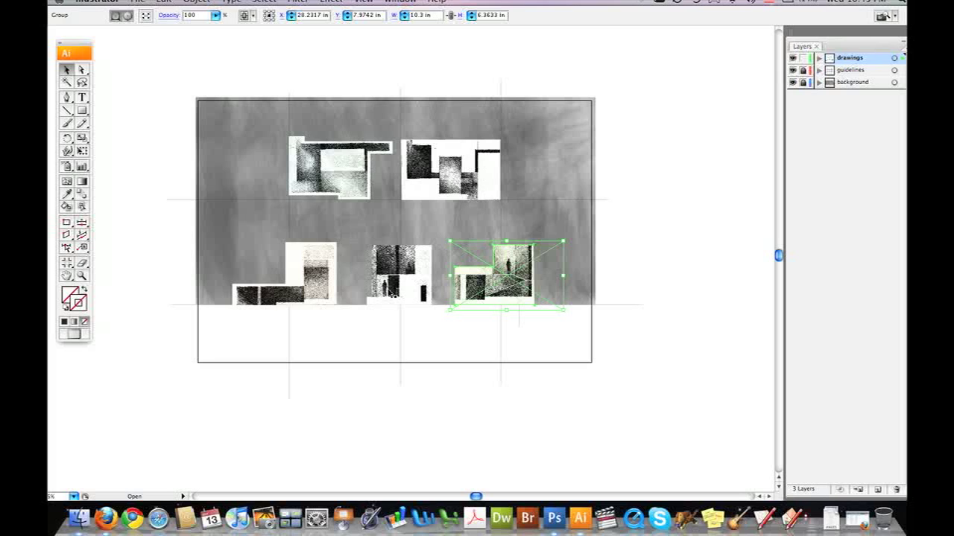
pyautogui.click(624, 297)
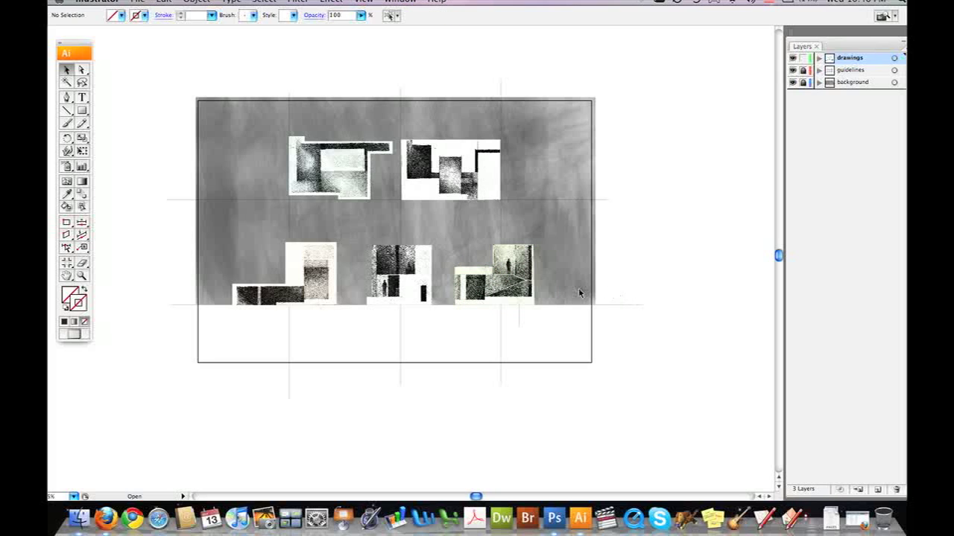
pyautogui.click(82, 275)
# Zoom into the bottom-right drawing and apply Object > Clipping Mask > Release to it
pyautogui.moveTo(444, 219)
pyautogui.mouseDown()
pyautogui.moveTo(469, 277)
pyautogui.moveTo(527, 325)
pyautogui.moveTo(555, 333)
pyautogui.mouseUp()
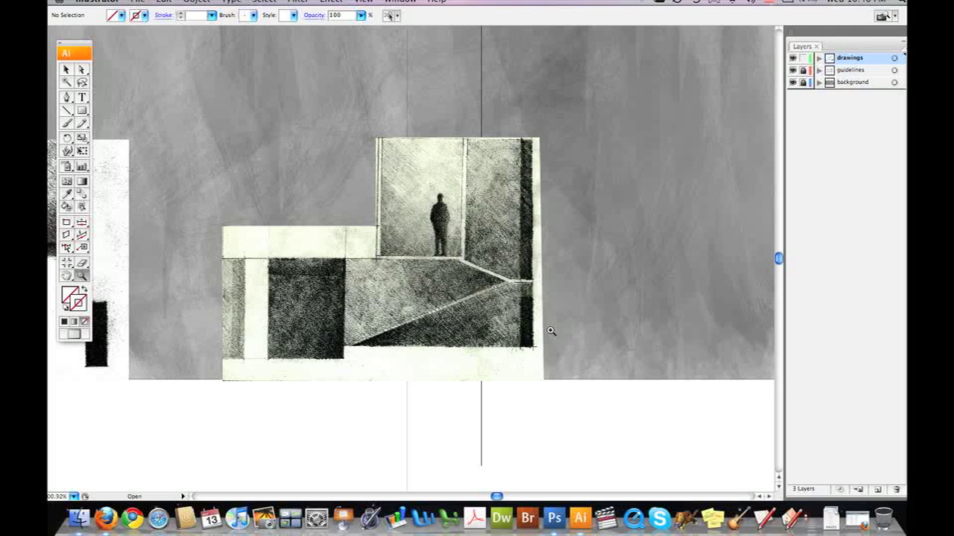
pyautogui.click(65, 70)
pyautogui.click(391, 209)
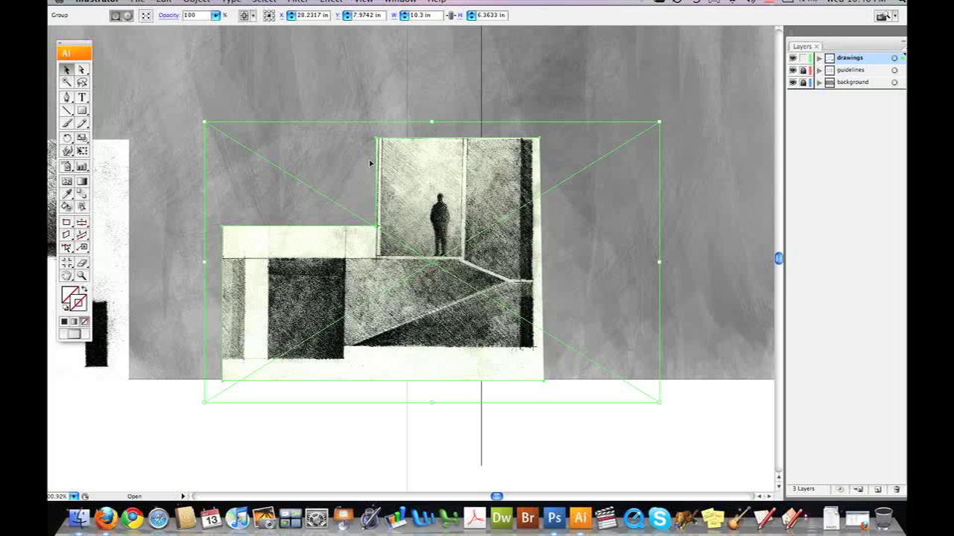
pyautogui.press('Tab')
pyautogui.click(199, 7)
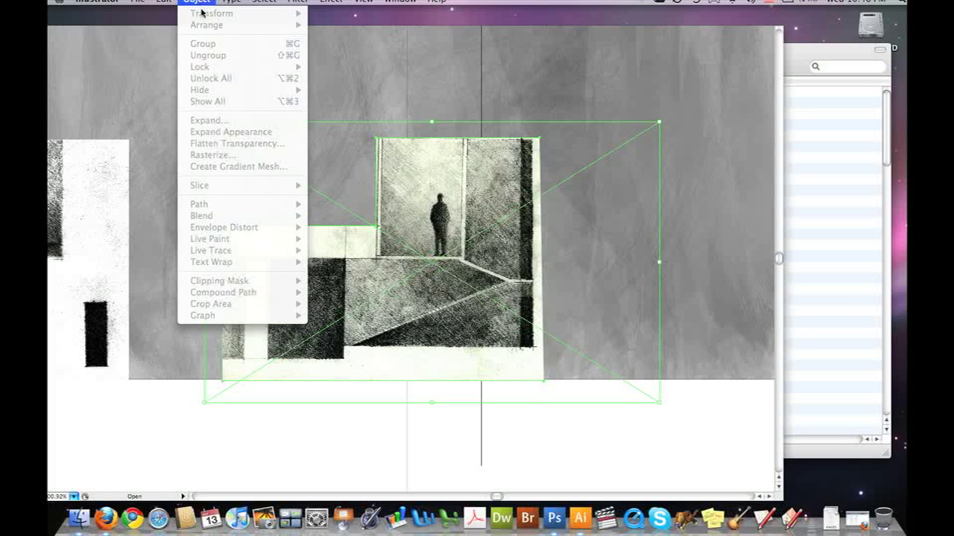
pyautogui.click(201, 8)
pyautogui.press('Tab')
pyautogui.click(195, 5)
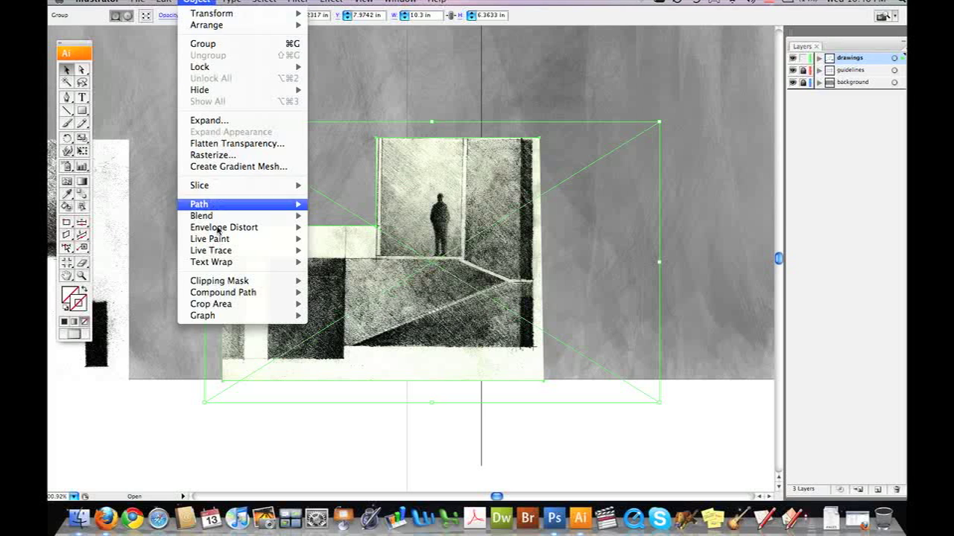
pyautogui.moveTo(221, 284)
pyautogui.click(325, 293)
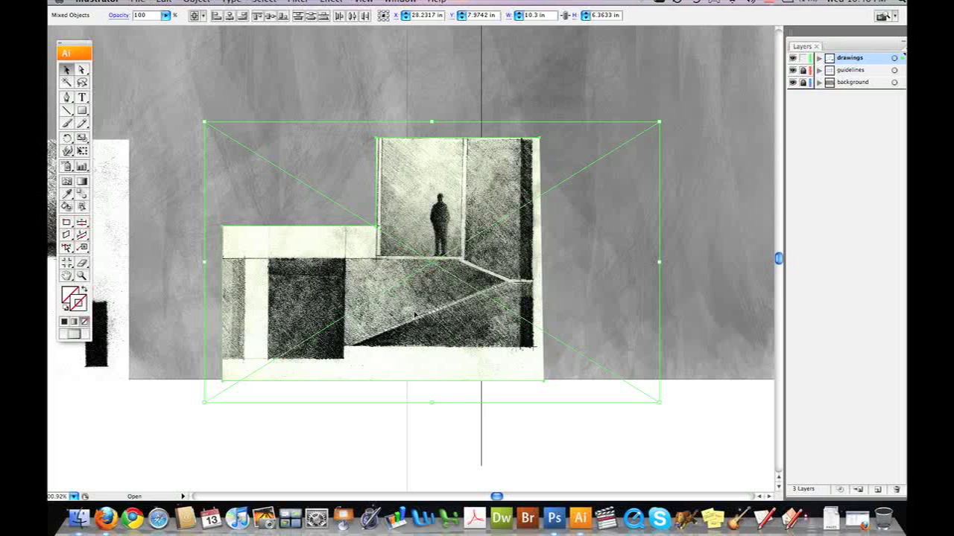
# Draw a closed black-stroked Pen path around the drawing's stepped building profile, excluding margins
pyautogui.click(171, 112)
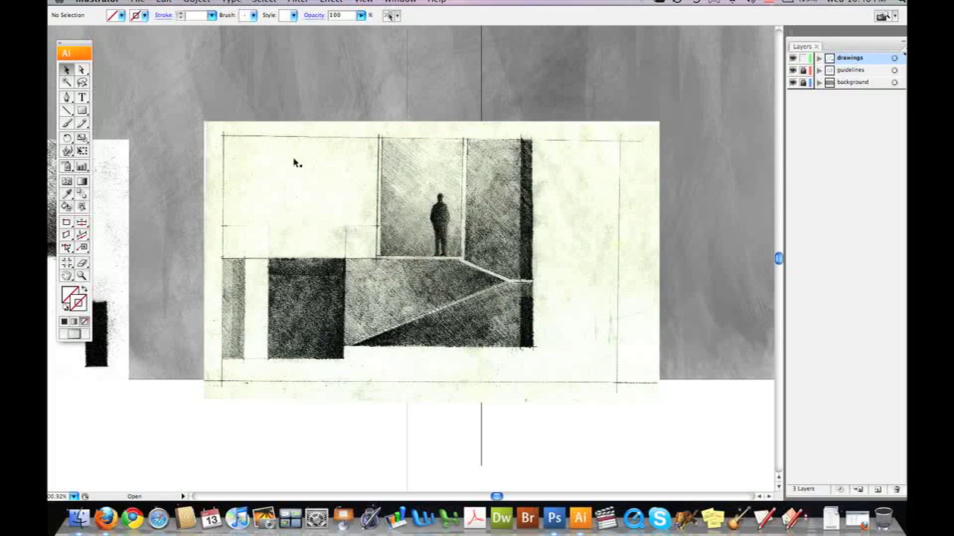
pyautogui.click(67, 98)
pyautogui.click(64, 322)
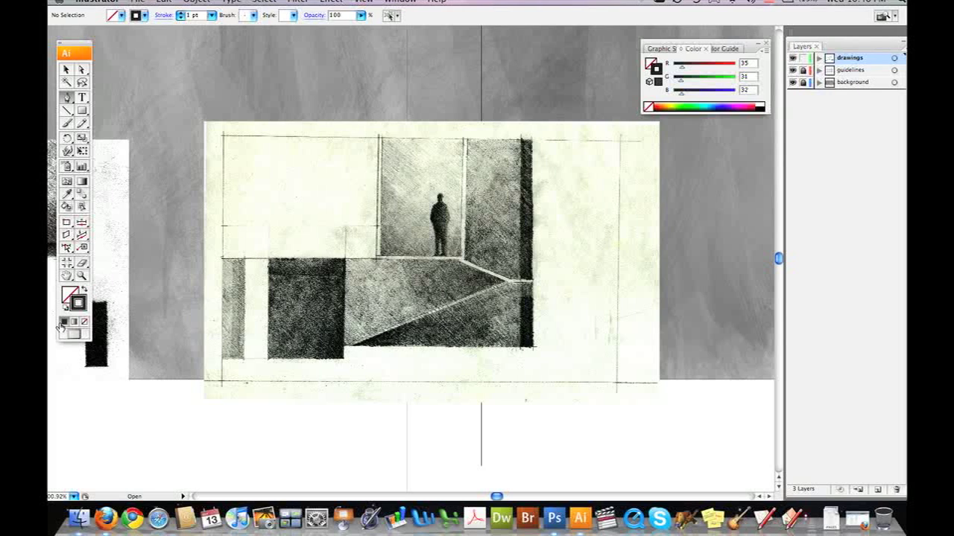
pyautogui.click(223, 226)
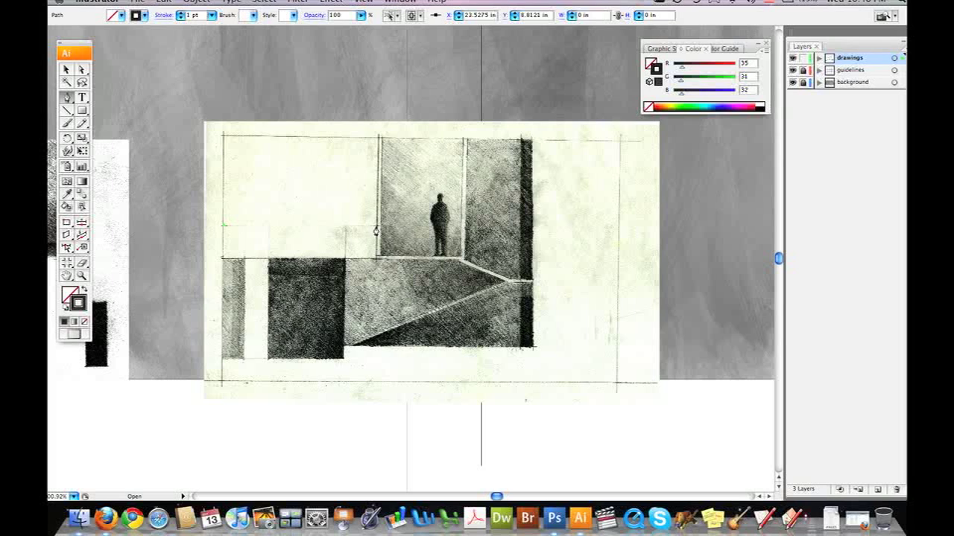
pyautogui.click(376, 225)
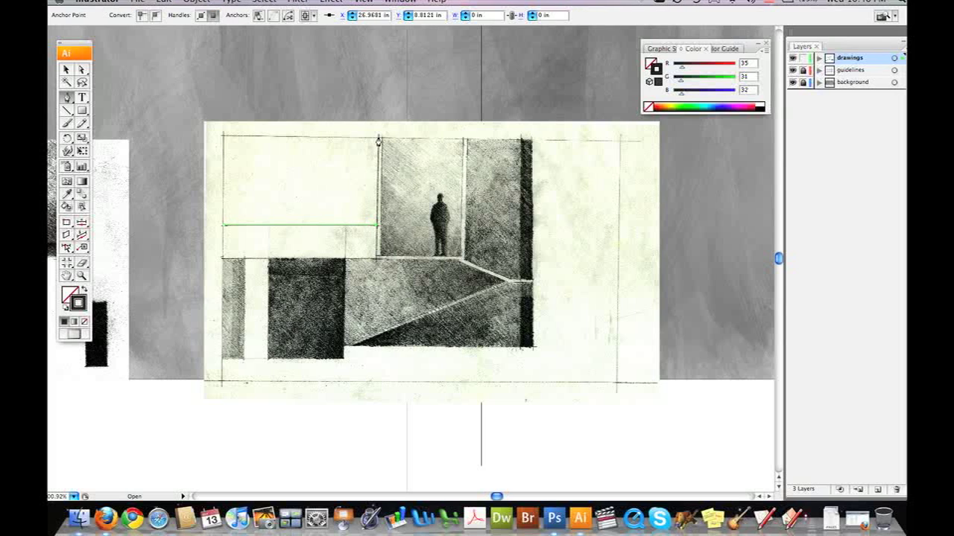
pyautogui.click(378, 137)
pyautogui.click(620, 138)
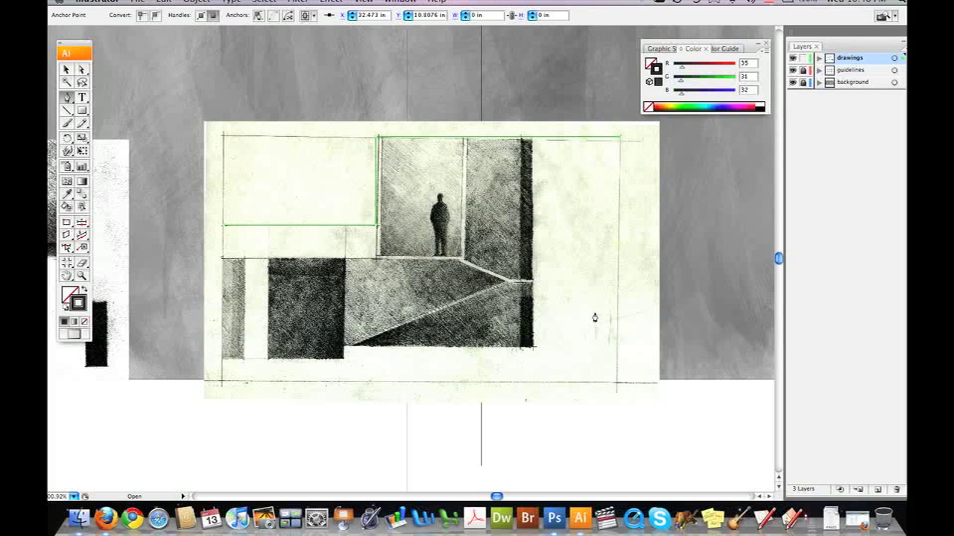
pyautogui.click(618, 383)
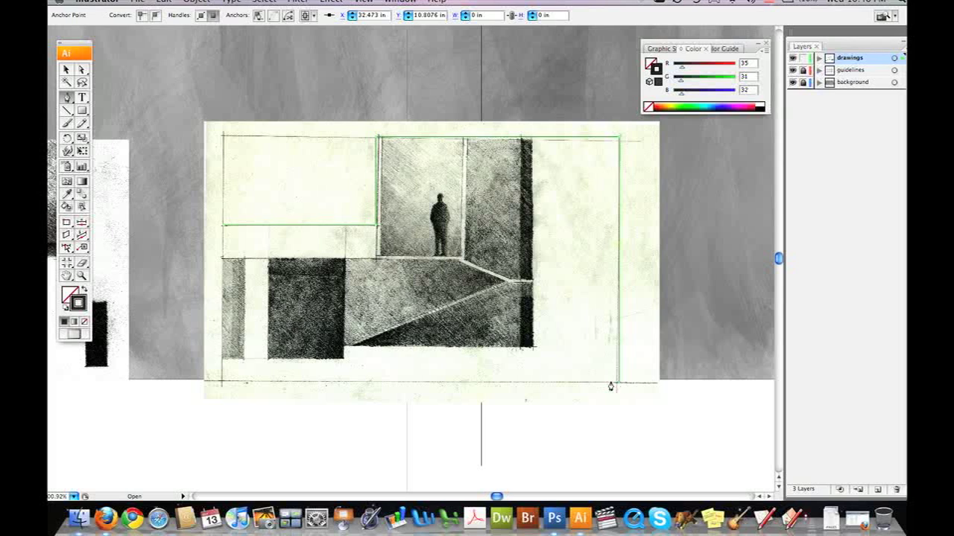
pyautogui.click(221, 383)
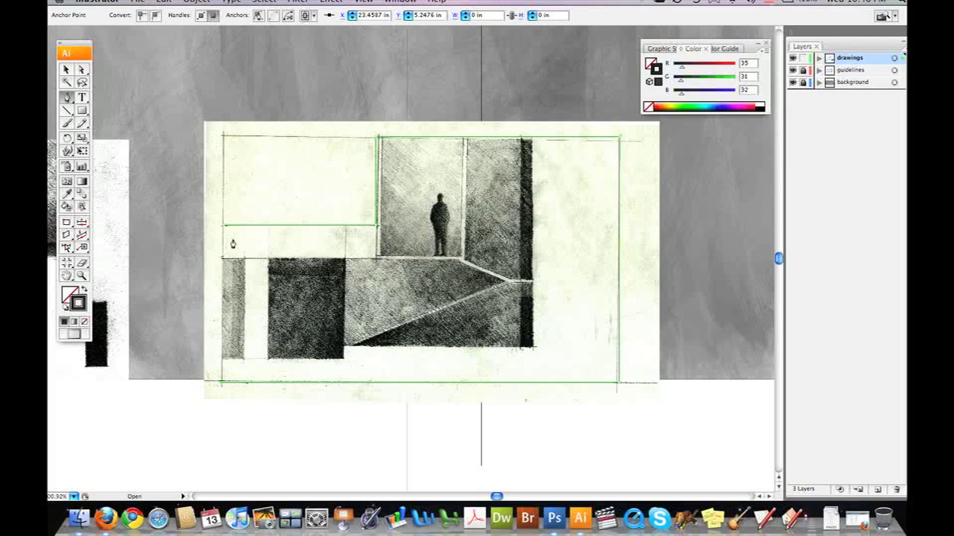
pyautogui.click(223, 228)
pyautogui.click(66, 70)
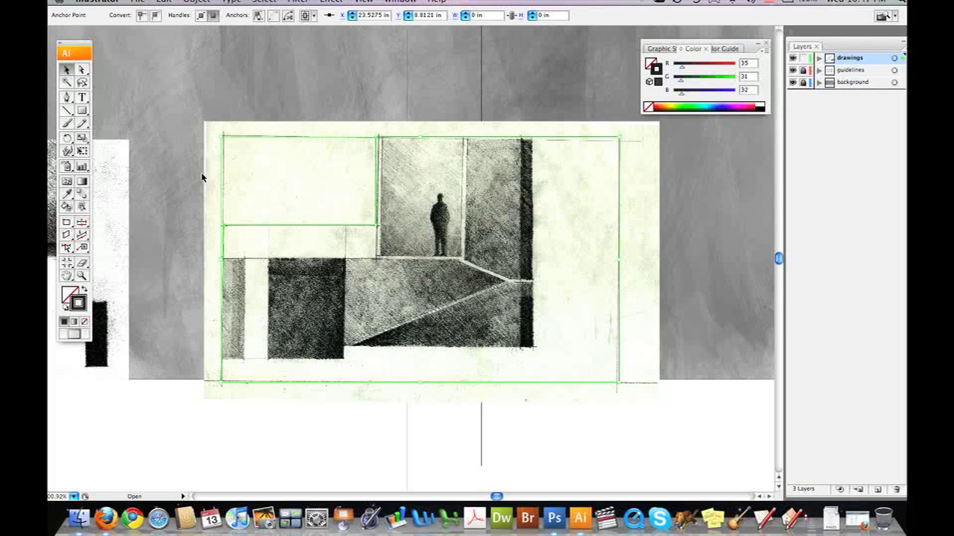
# Select the drawing with its traced outline and apply Object > Clipping Mask > Make
pyautogui.keyDown('shift'); pyautogui.click(211, 131); pyautogui.keyUp('shift')
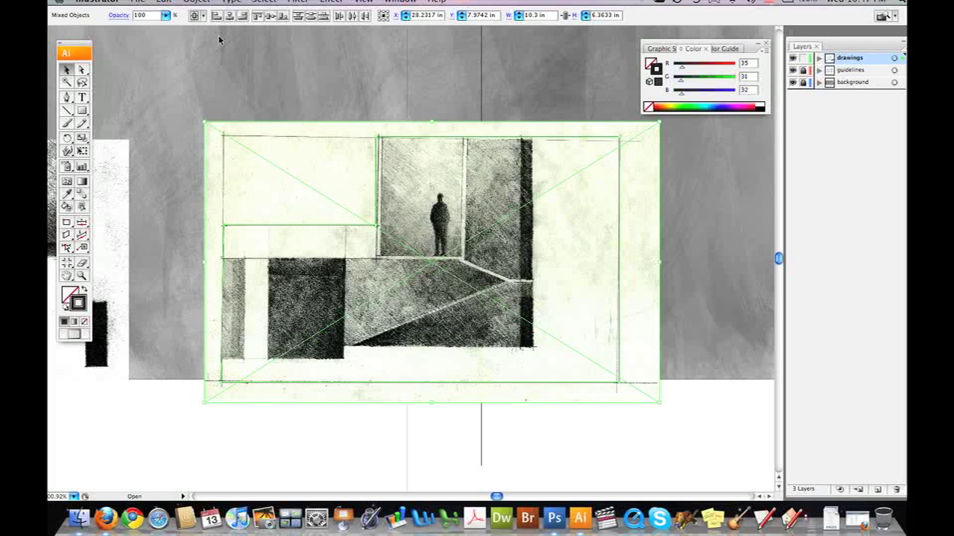
pyautogui.click(198, 3)
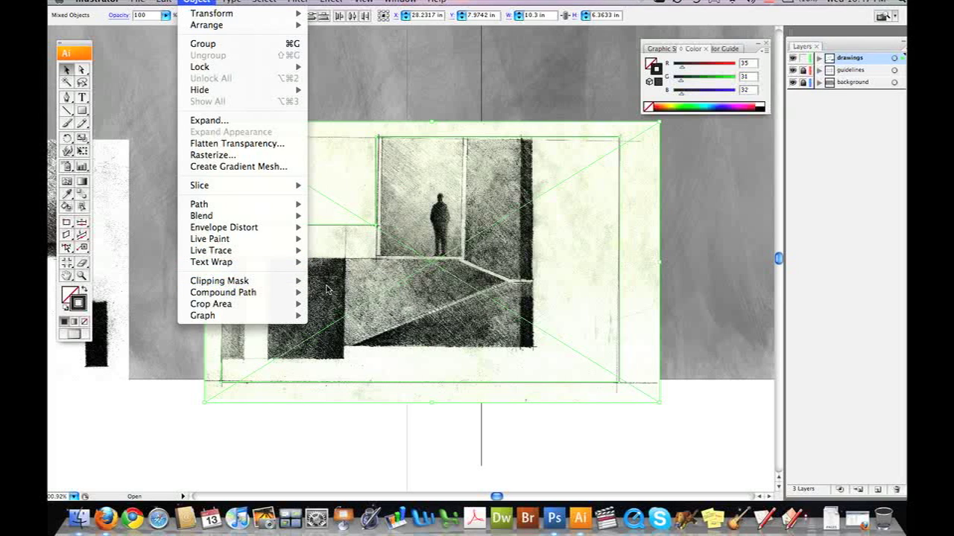
pyautogui.moveTo(304, 282)
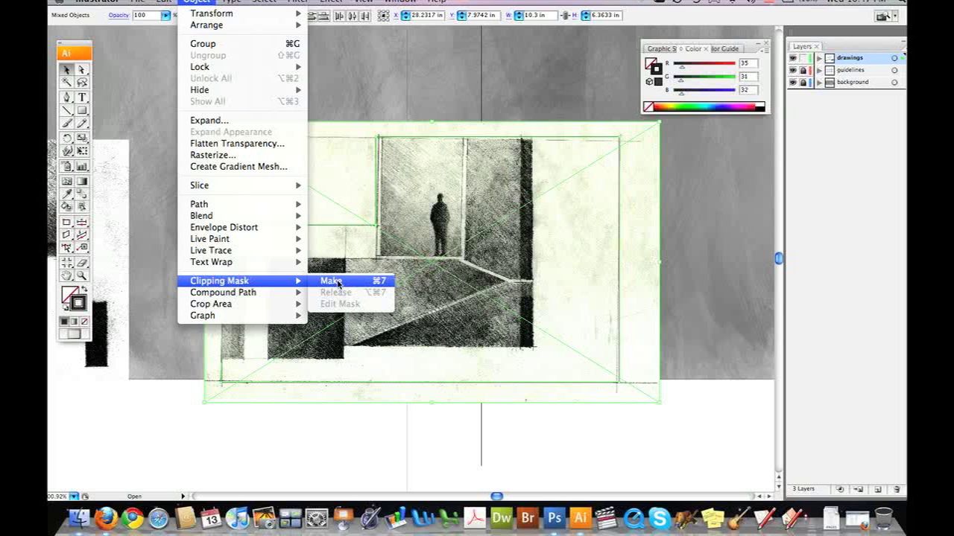
pyautogui.click(338, 281)
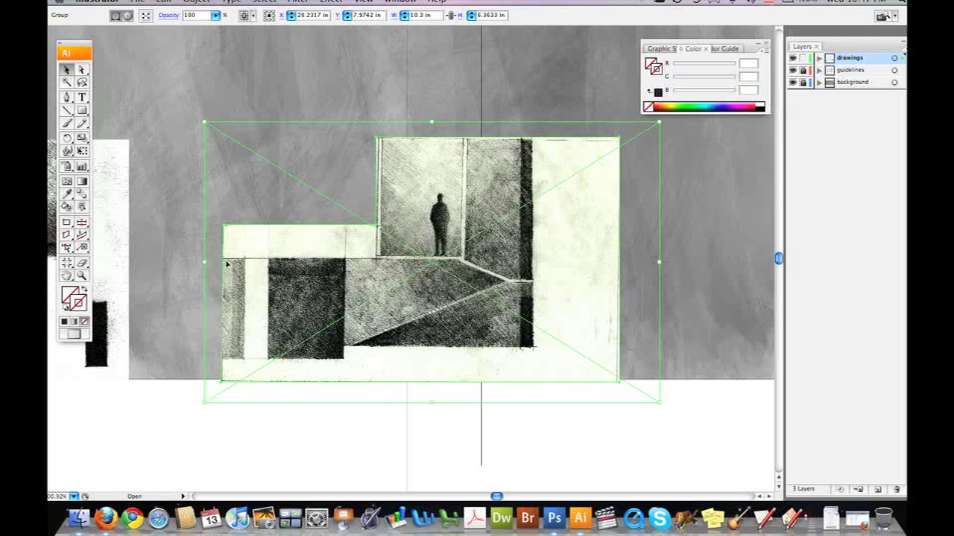
pyautogui.click(138, 109)
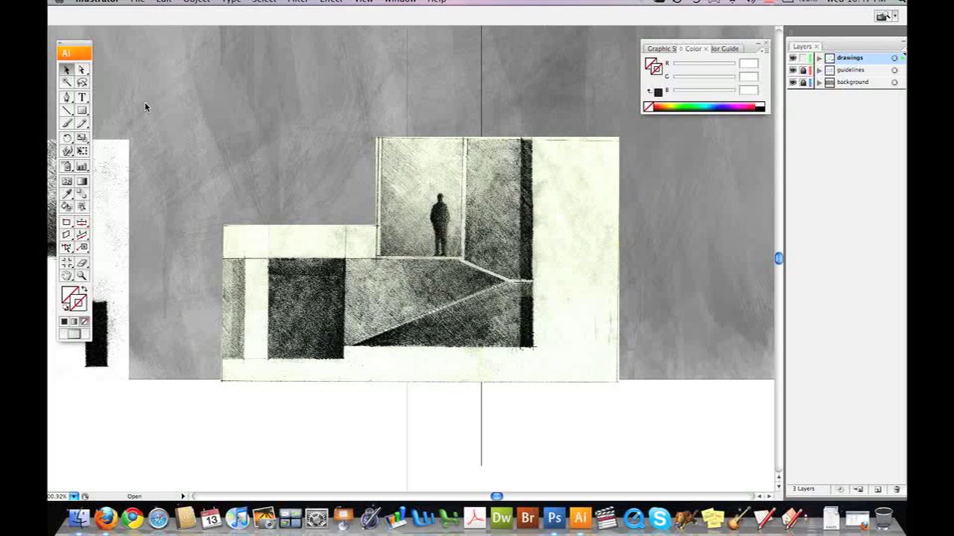
# Nudge the clipped drawing group slightly with the arrow keys, ending a bit to the right
pyautogui.click(499, 351)
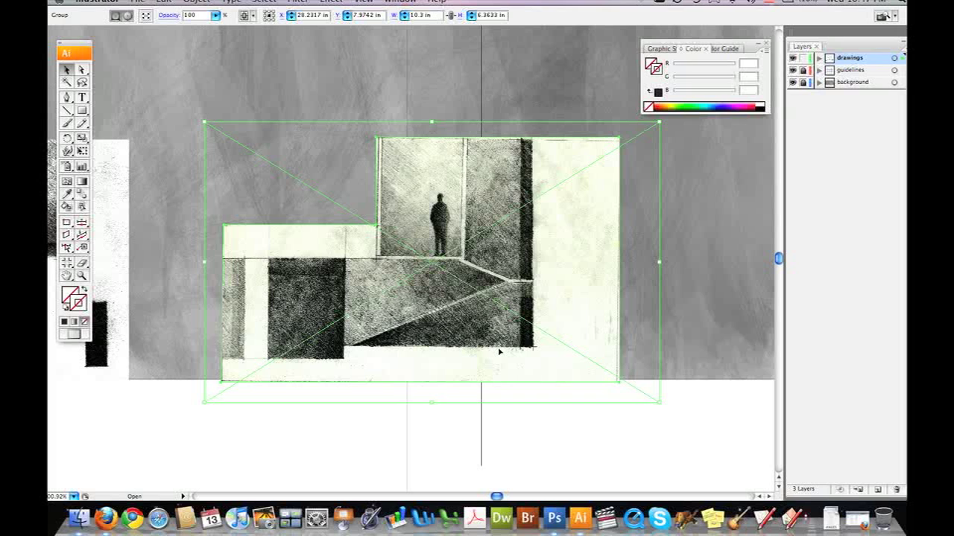
pyautogui.press('Up')
pyautogui.press('Up')
pyautogui.press('Up')
pyautogui.press('Up')
pyautogui.press('Up')
pyautogui.press('Down')
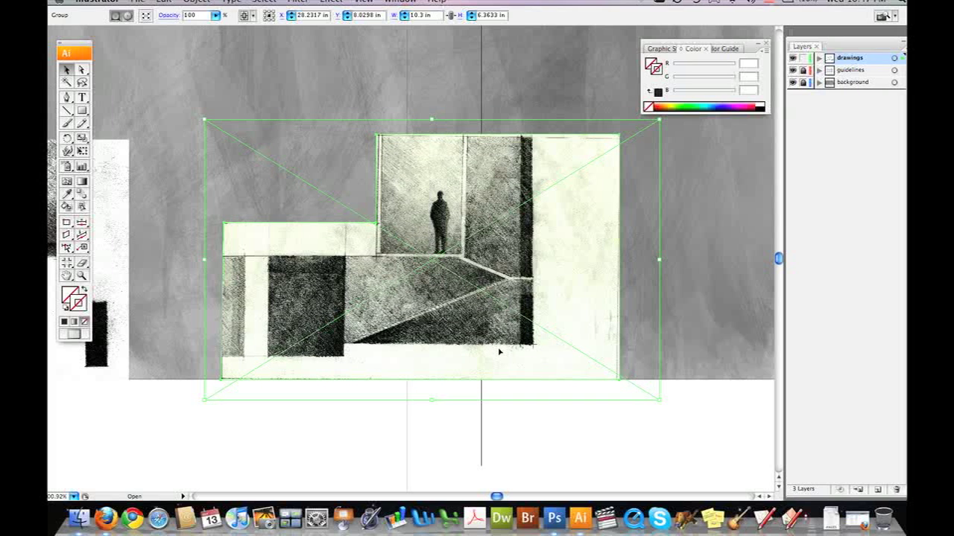
pyautogui.press('Right')
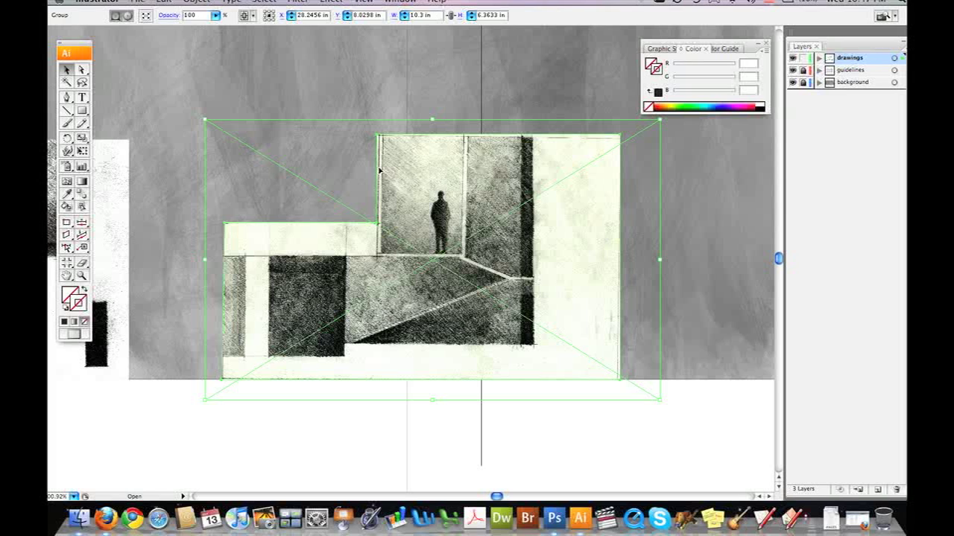
# Drag the mask's upper-block left edge and corner anchors leftward to widen the tall block
pyautogui.press('a')
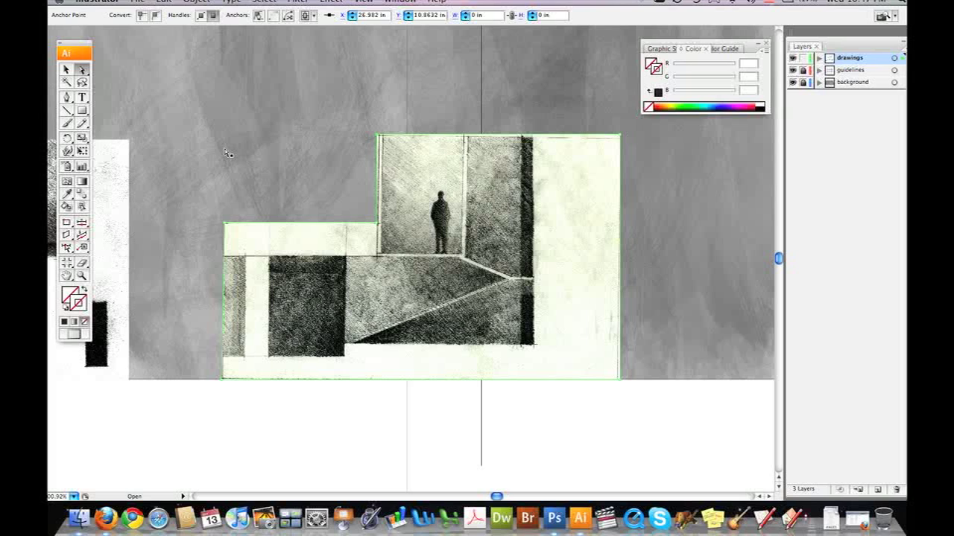
pyautogui.click(373, 222)
pyautogui.moveTo(378, 136); pyautogui.dragTo(359, 137)
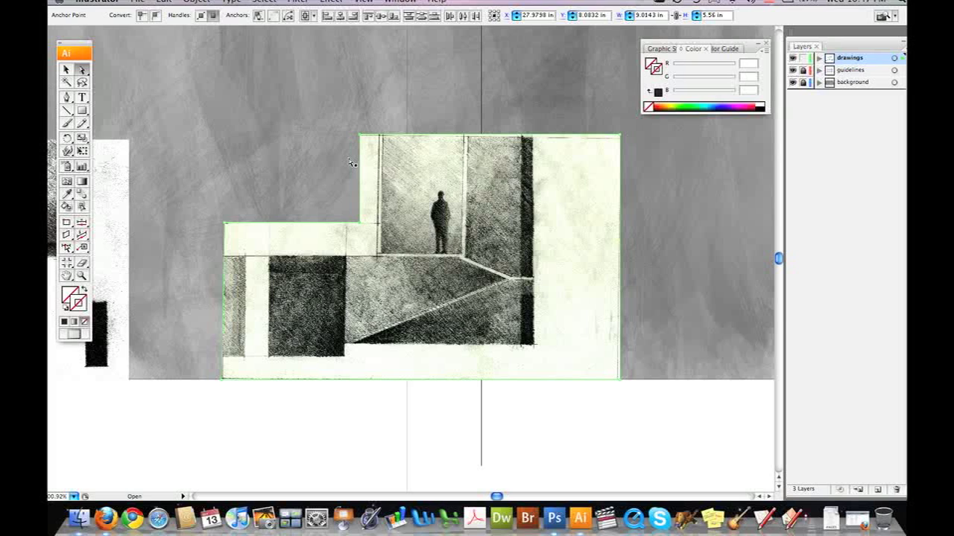
pyautogui.click(359, 138)
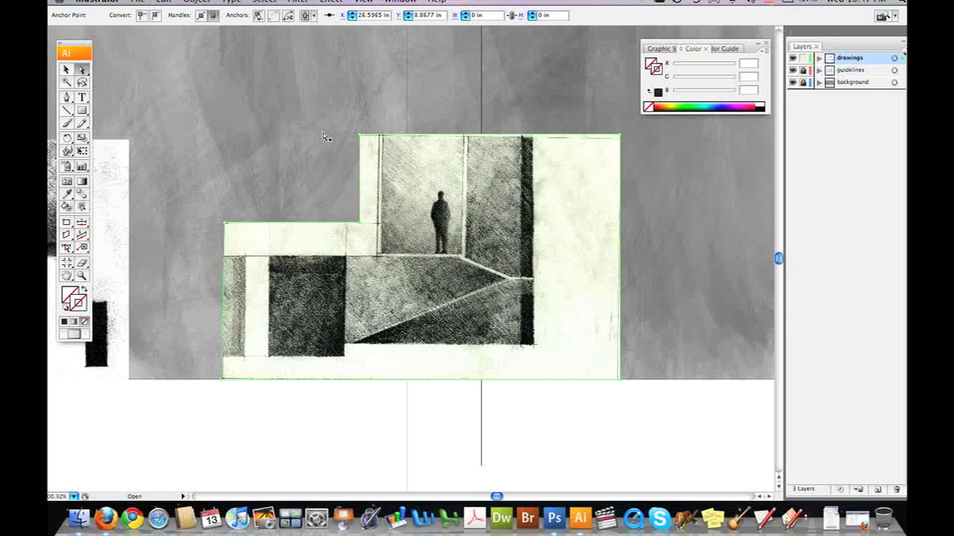
pyautogui.click(359, 222)
pyautogui.moveTo(360, 137); pyautogui.dragTo(325, 134)
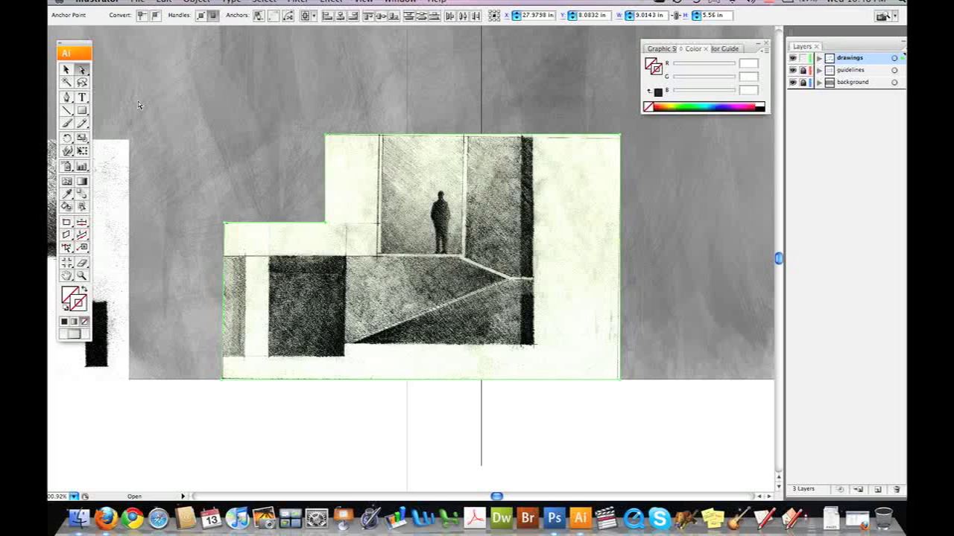
pyautogui.click(66, 69)
# Zoom out and pan until the full sheet with all five clipped drawings is centered
pyautogui.click(272, 406)
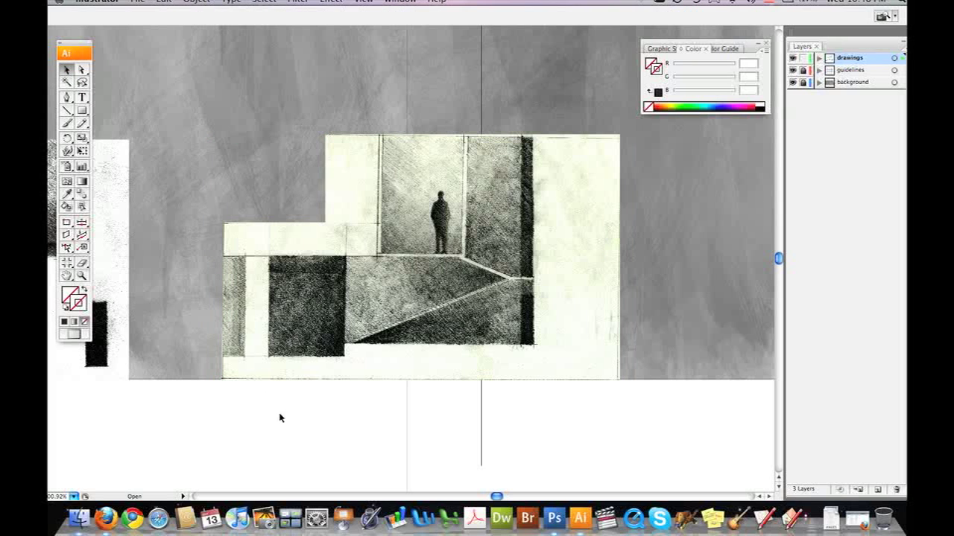
pyautogui.press('z')
pyautogui.scroll(-5, 390, 414)
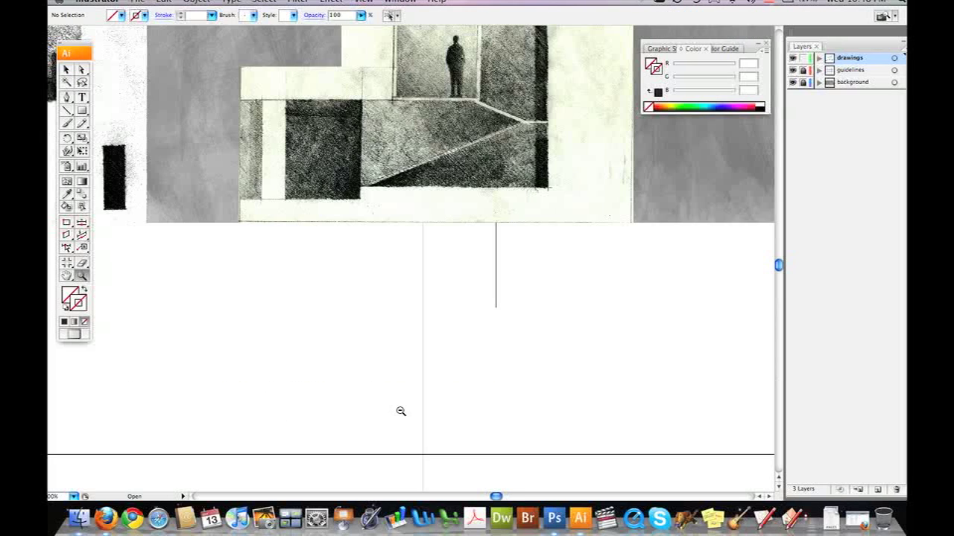
pyautogui.click(392, 409)
pyautogui.keyDown('alt'); pyautogui.click(376, 252); pyautogui.keyUp('alt')
pyautogui.keyDown('alt'); pyautogui.click(376, 258); pyautogui.keyUp('alt')
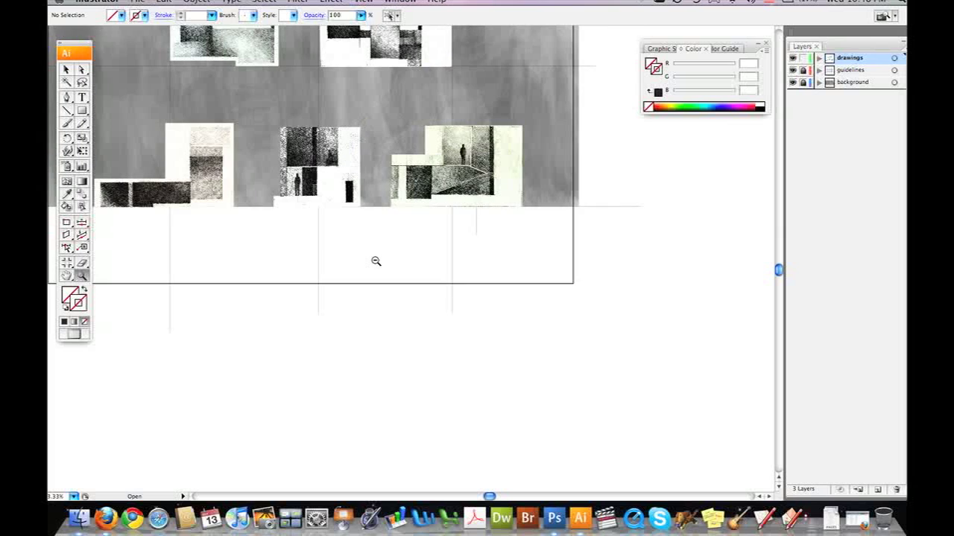
pyautogui.keyDown('alt'); pyautogui.click(374, 263); pyautogui.keyUp('alt')
pyautogui.moveTo(377, 275); pyautogui.dragTo(385, 296)
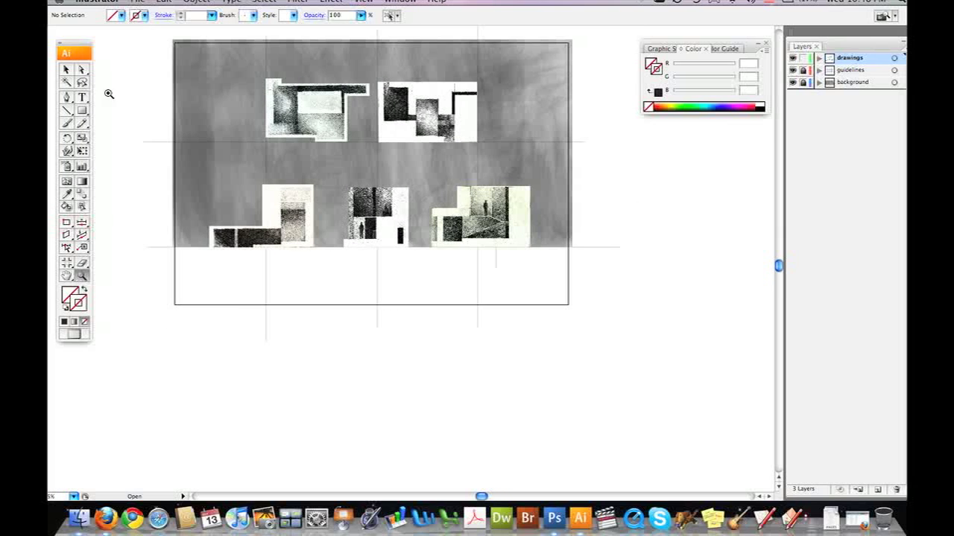
pyautogui.click(67, 71)
pyautogui.click(236, 233)
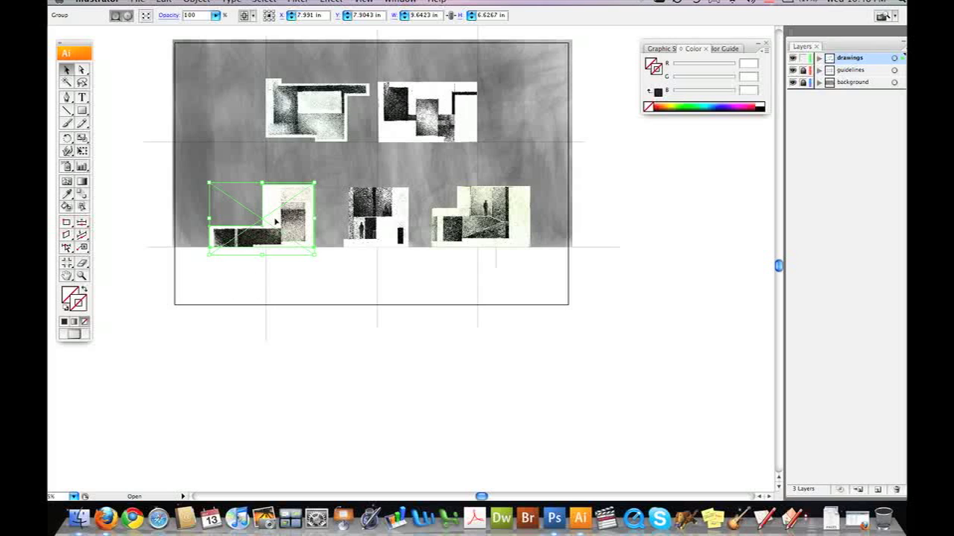
pyautogui.click(332, 287)
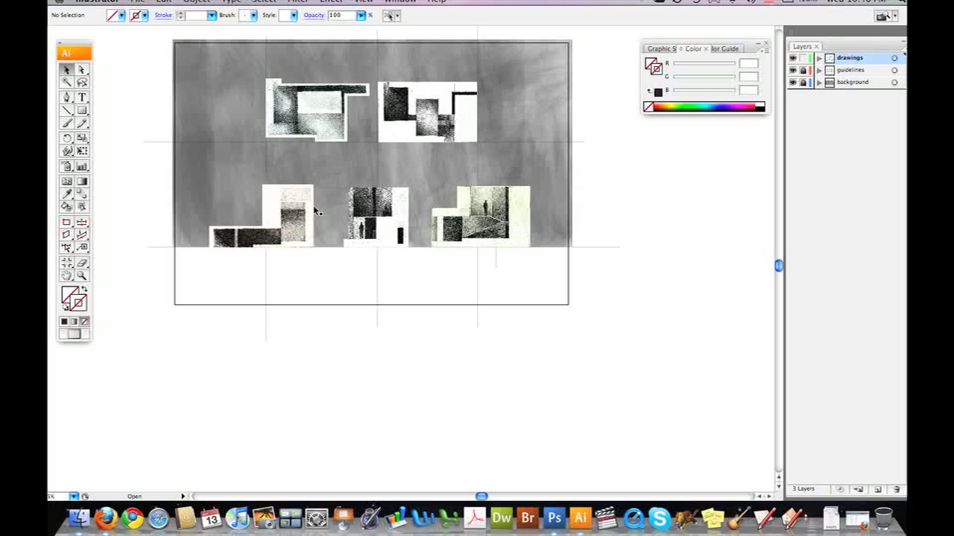
# Turn off the guidelines layer's visibility so the guides disappear from the sheet
pyautogui.click(792, 69)
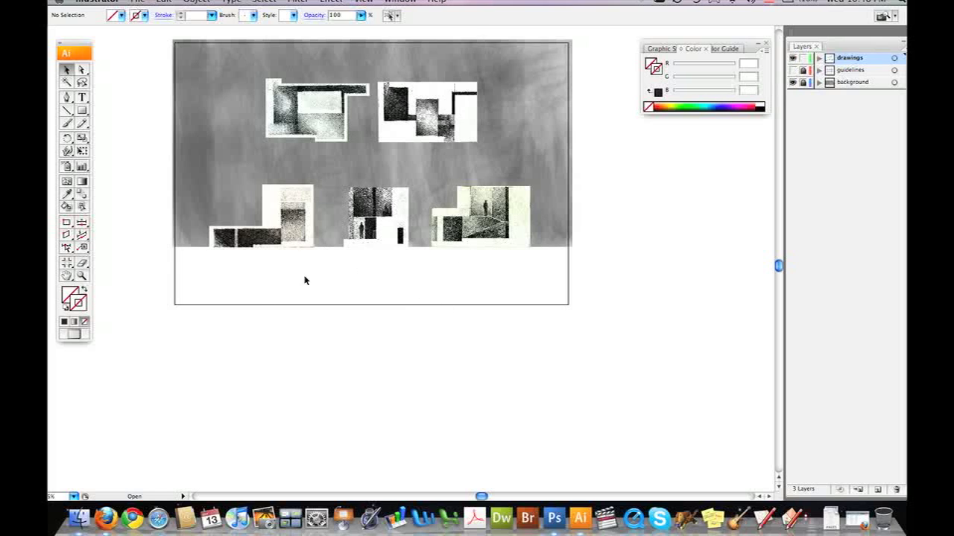